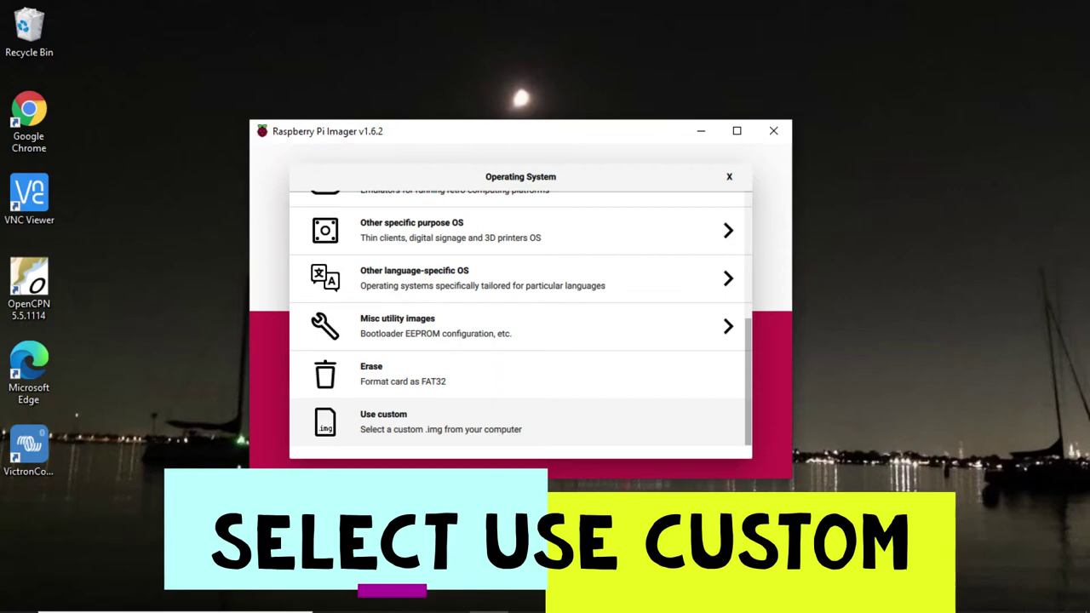
Step: Set the custom image 2020-12-16-OpenPlotter-v2-Headless.img as the operating system to write
key(Return)
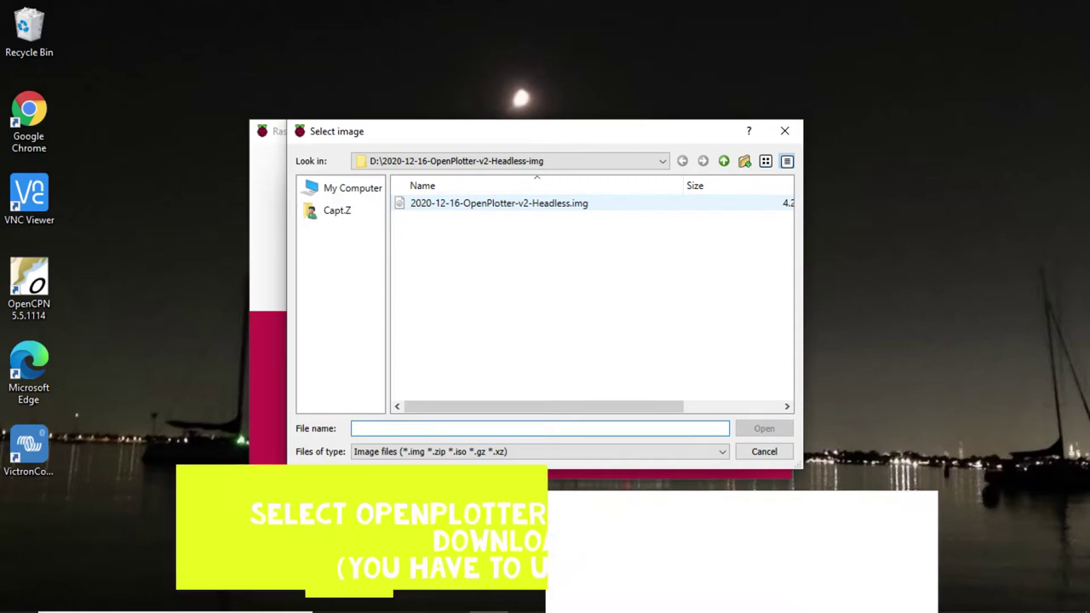
click(498, 202)
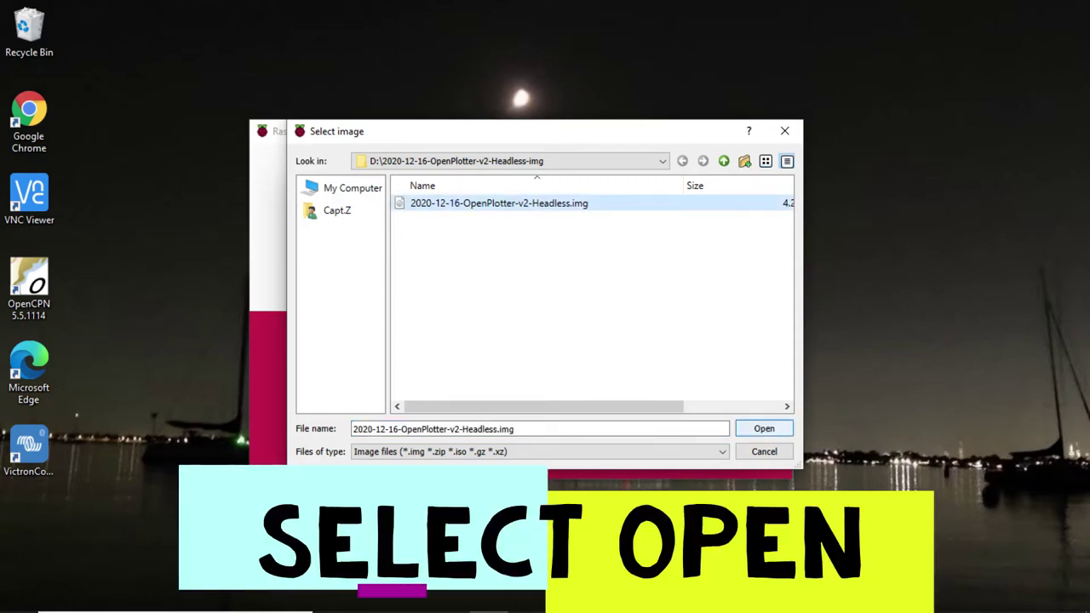
key(Return)
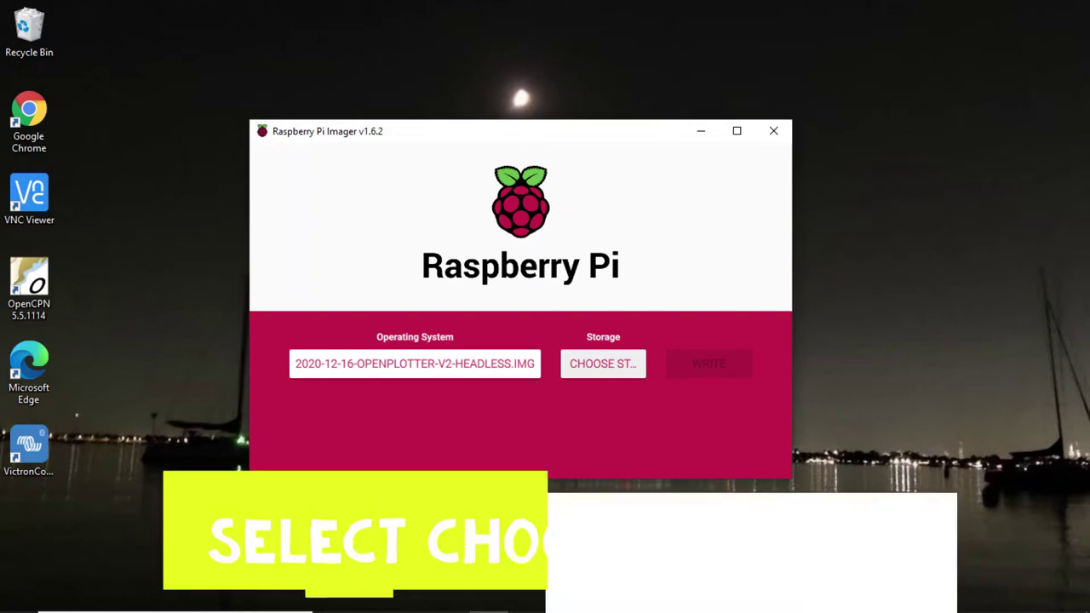
key(Return)
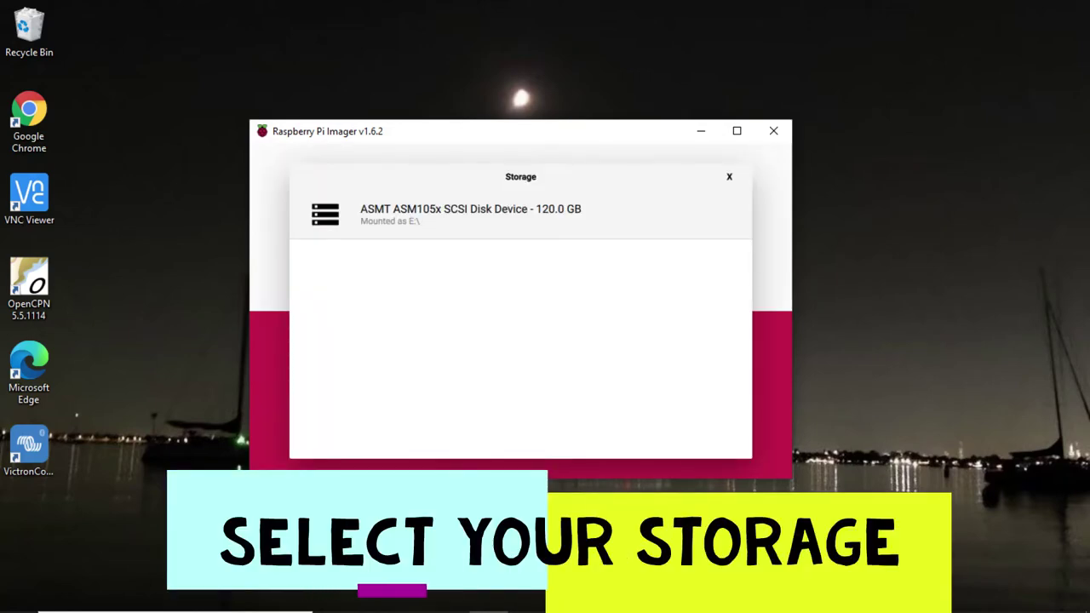
Step: Write the OpenPlotter image to the ASMT 120.0 GB disk, confirming the erase warning
key(Return)
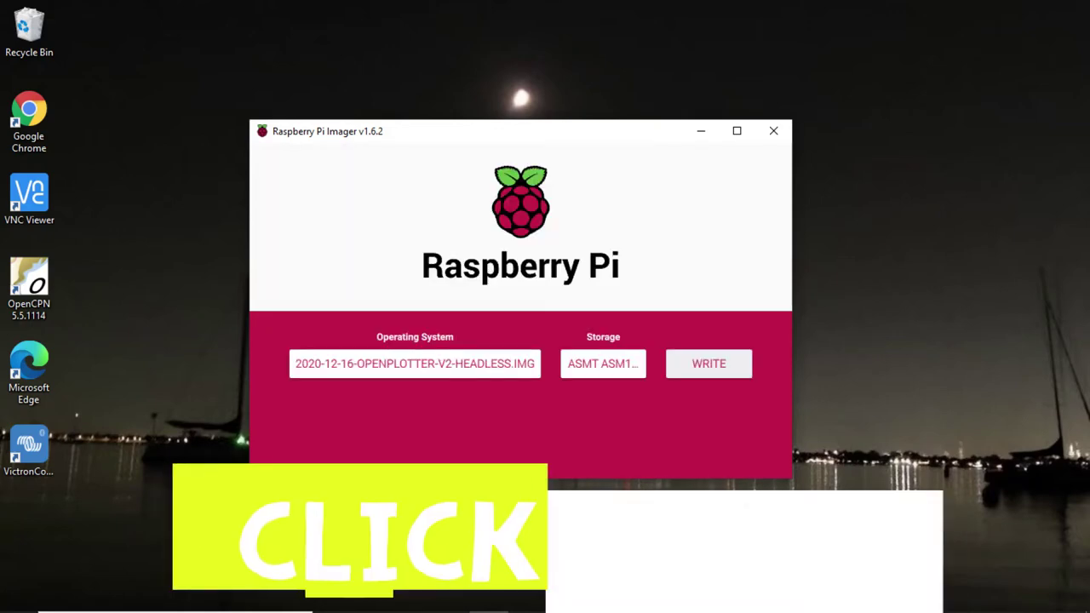
key(Return)
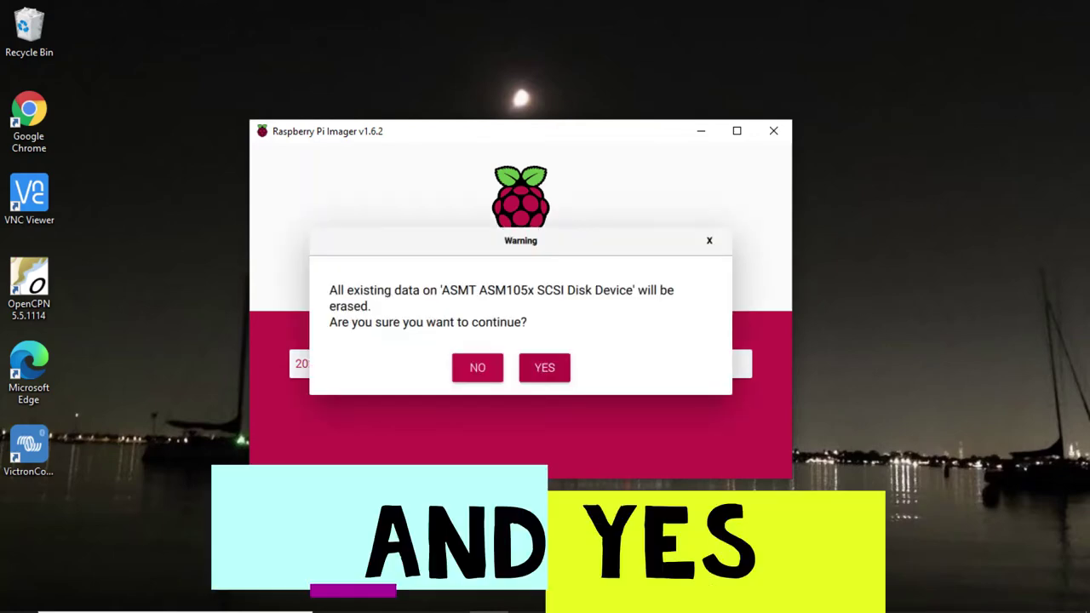
key(Return)
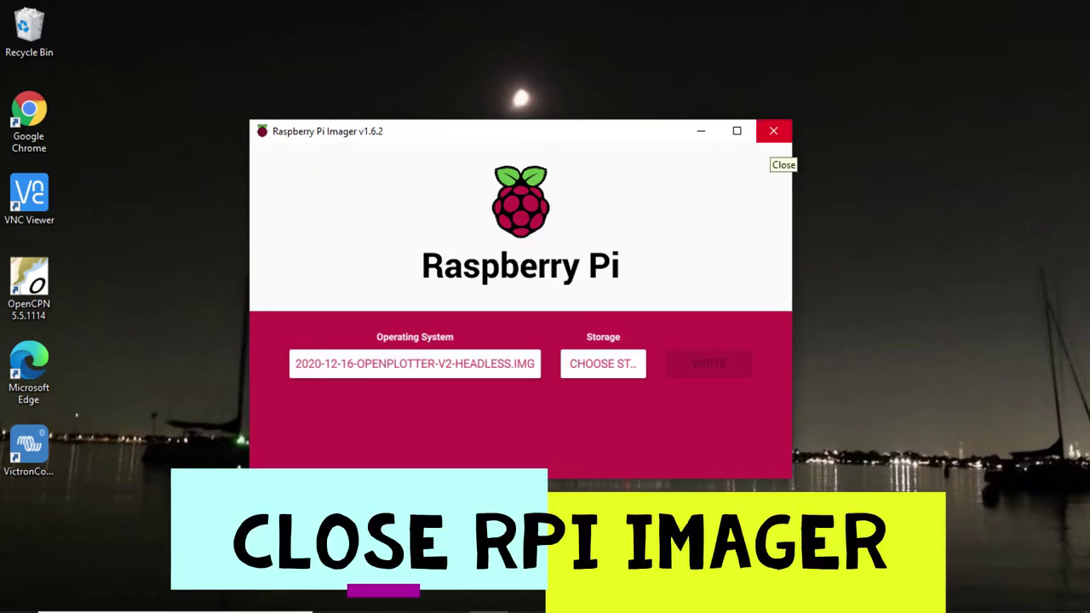
Step: Quit Raspberry Pi Imager now that the card is written
click(773, 132)
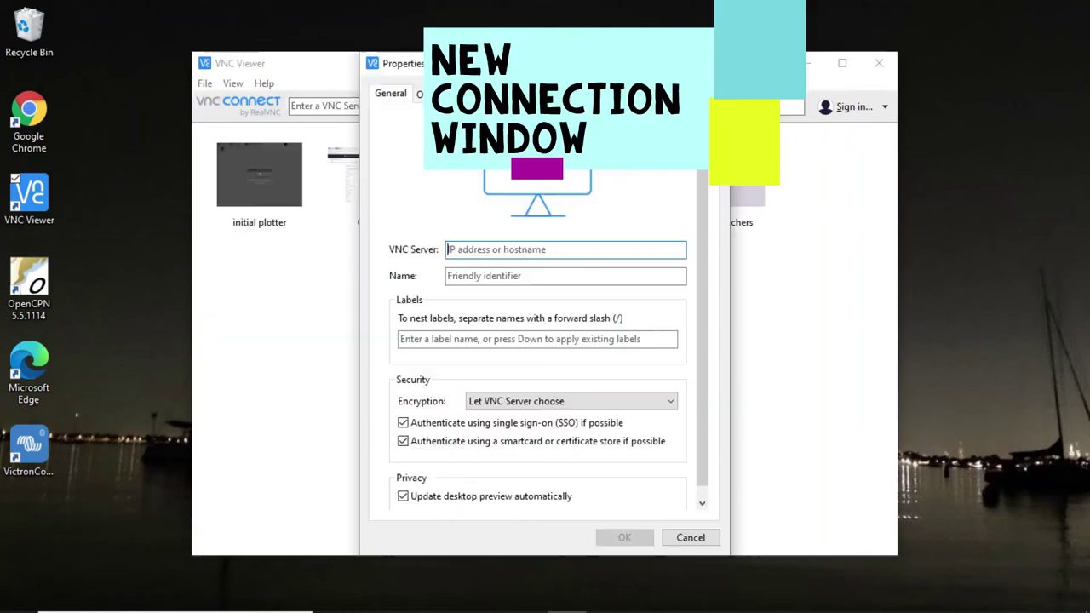
Step: Save a VNC connection named OpenPlotter for server 10.10.10.1 and connect to it
key(Return)
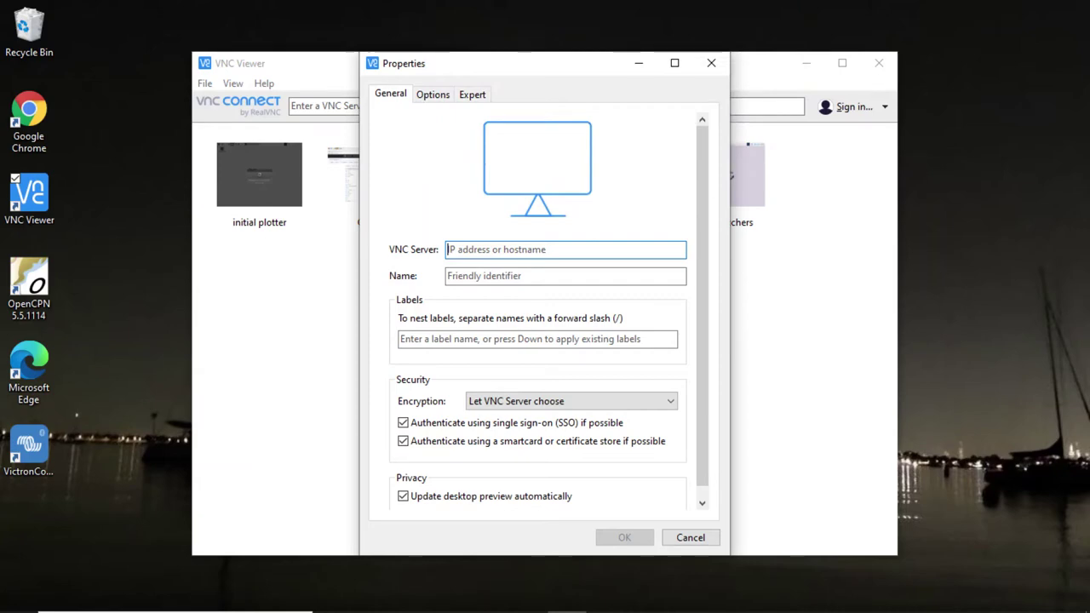
text(10.10.10.1)
key(Tab)
text(OpenPlotter)
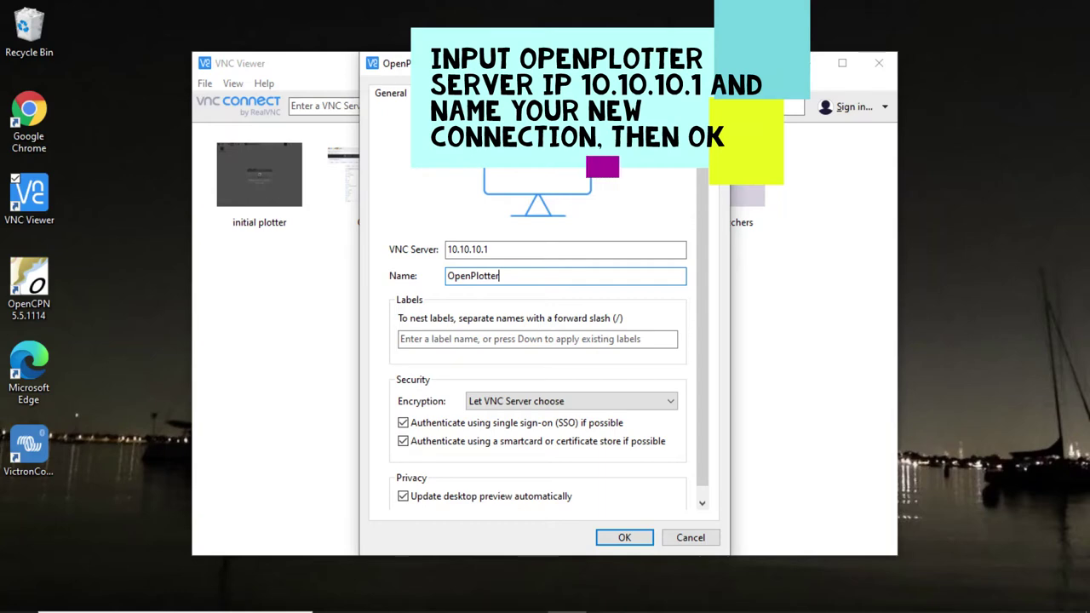
key(Return)
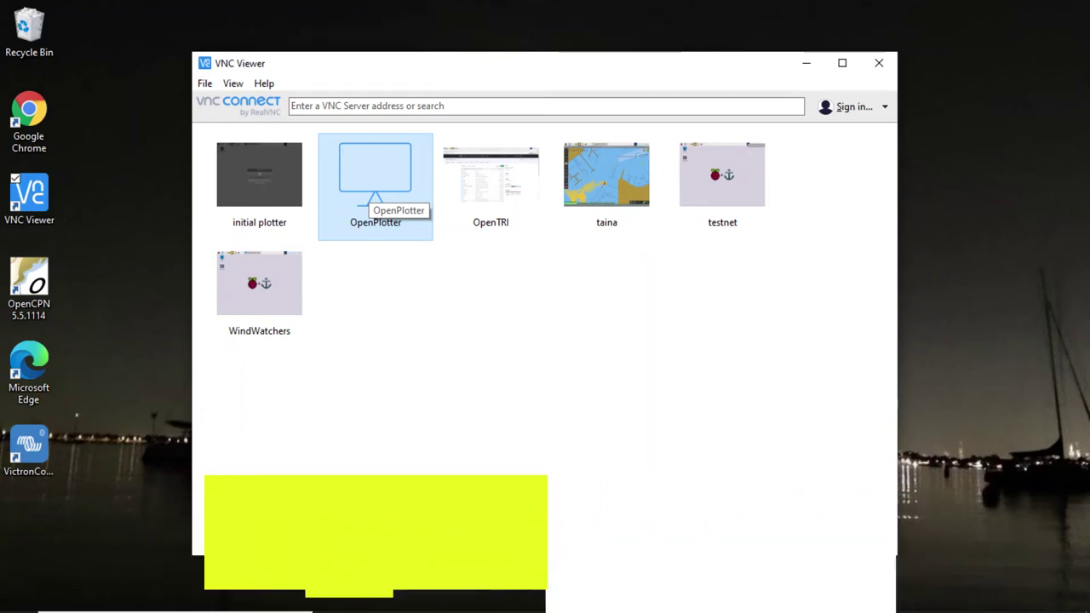
double_click(369, 194)
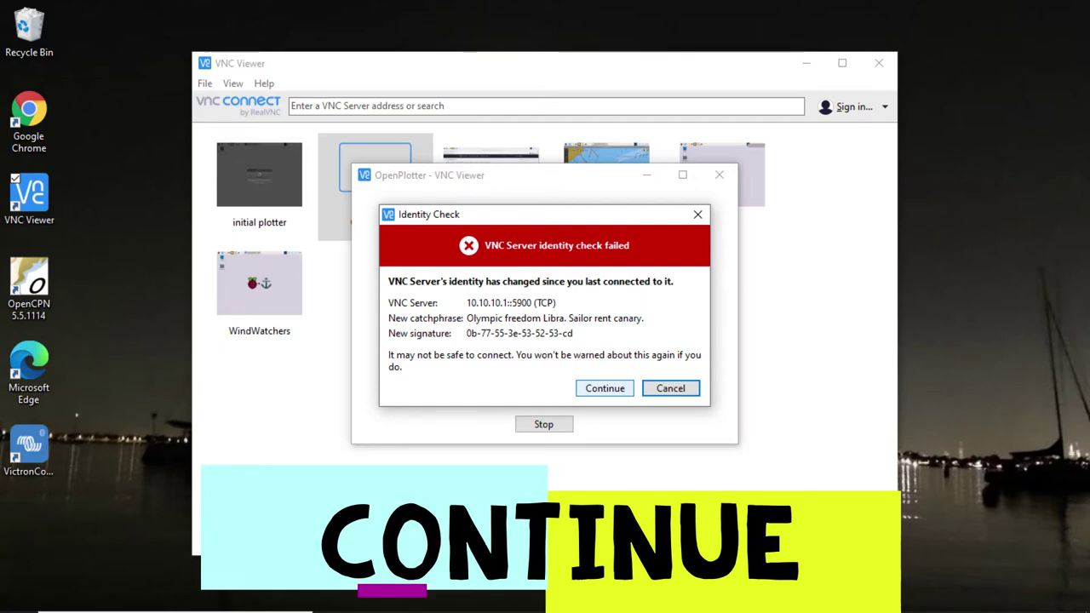
Step: Accept the Pi's changed identity and skip the software update in the welcome setup
key(Return)
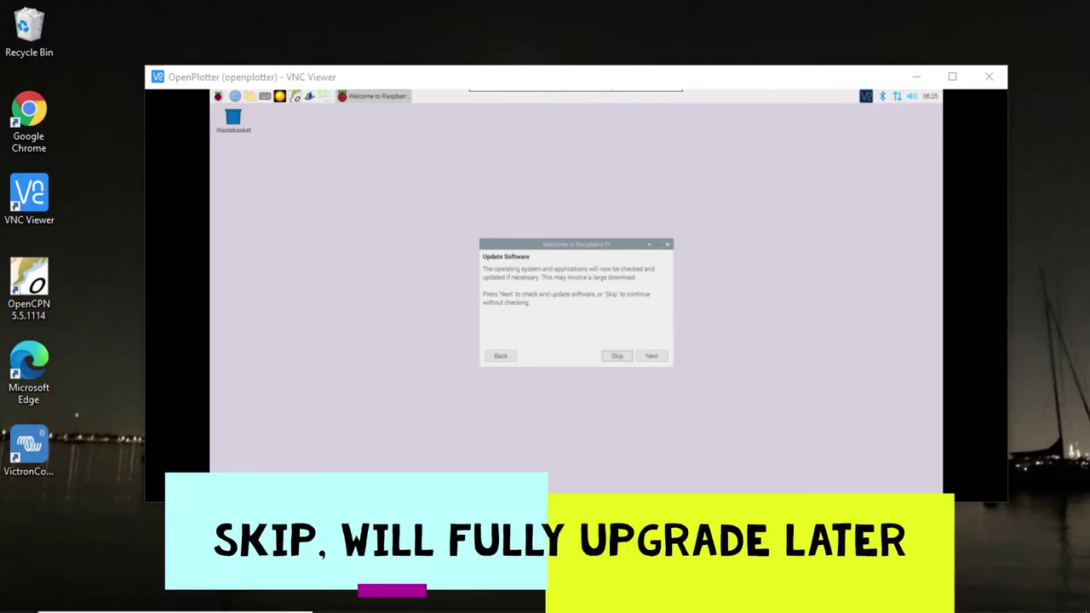
key(Return)
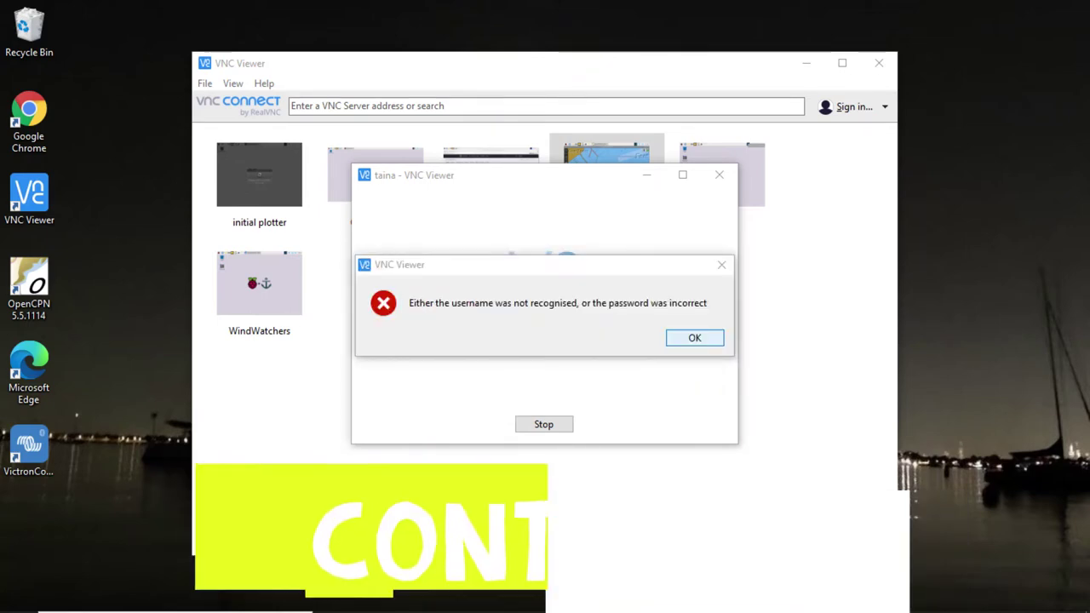
Step: Sign in as pi with the new password and bring up the Raspberry menu's OpenPlotter submenu
key(Return)
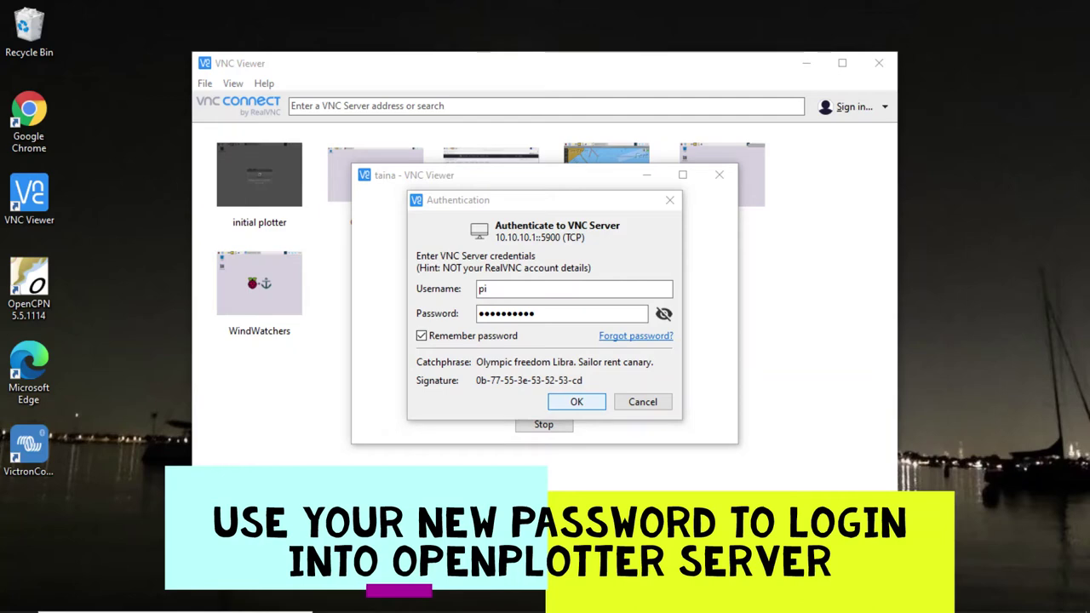
key(Return)
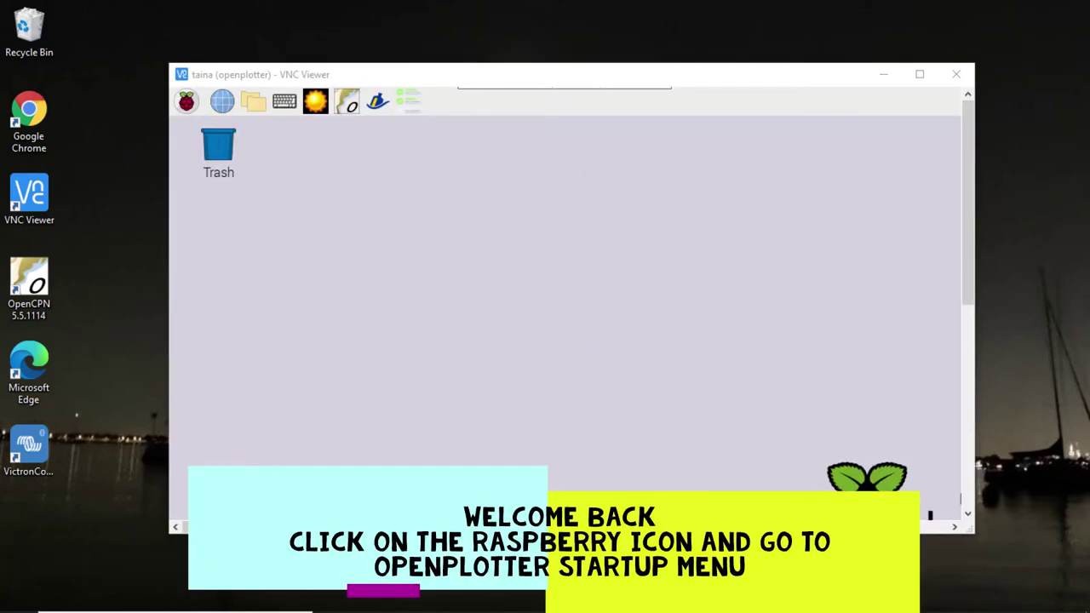
click(187, 101)
mouse_move(255, 256)
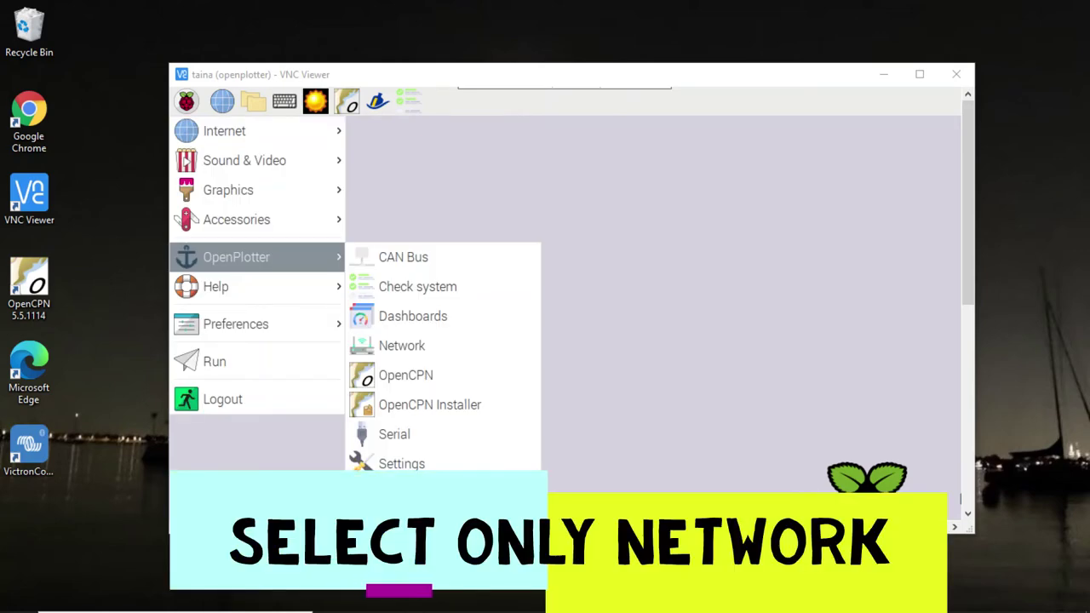
Step: Launch OpenPlotter's Network tool from the OpenPlotter submenu
click(401, 345)
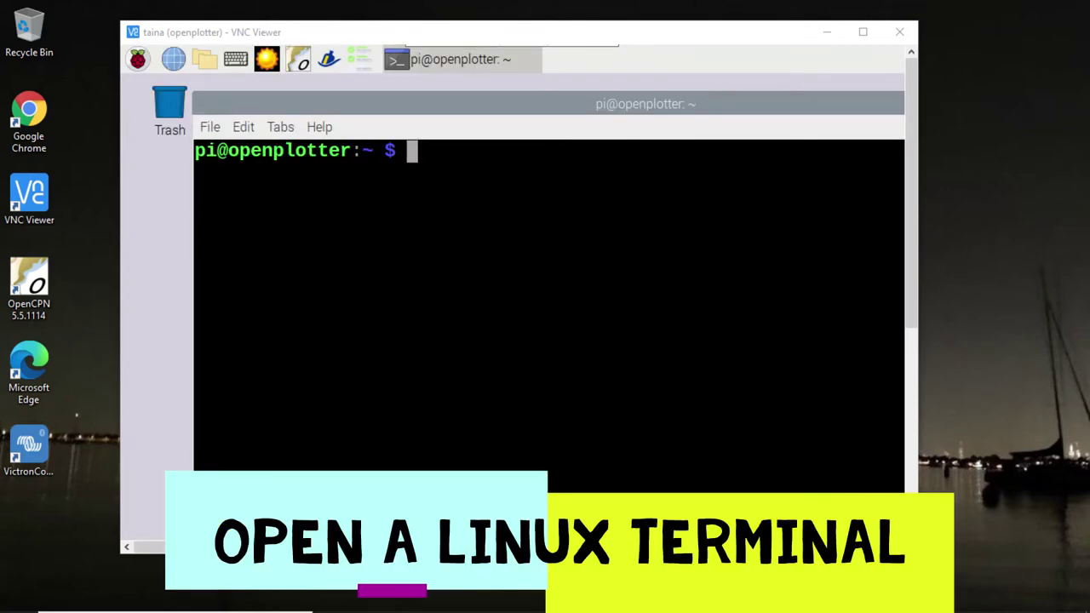
Step: Become root with sudo su and refresh package lists with apt-get update
text(sudo su)
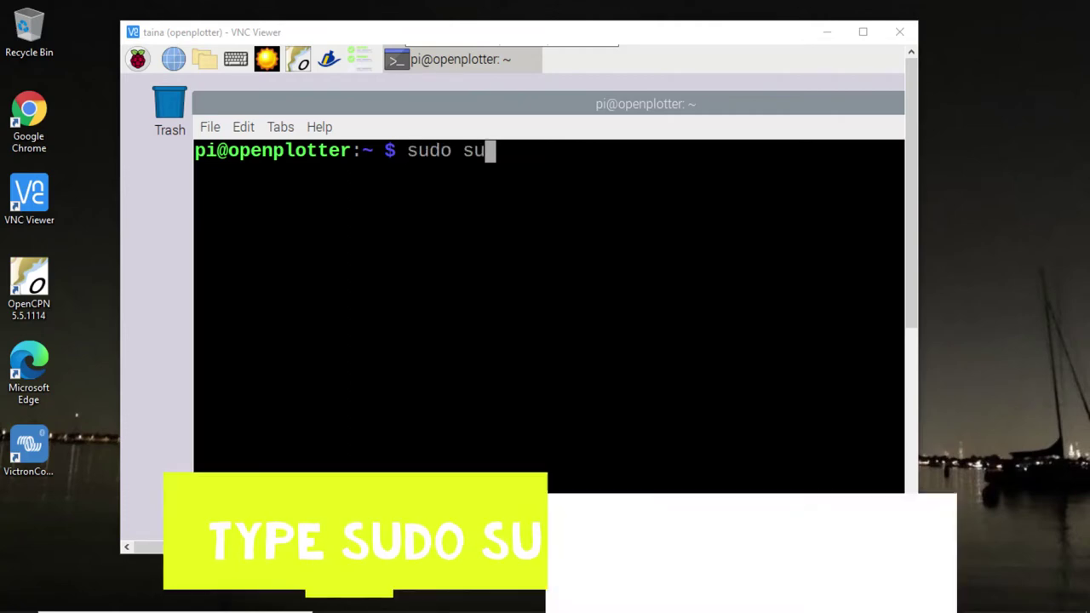
key(Return)
text(apt-get update)
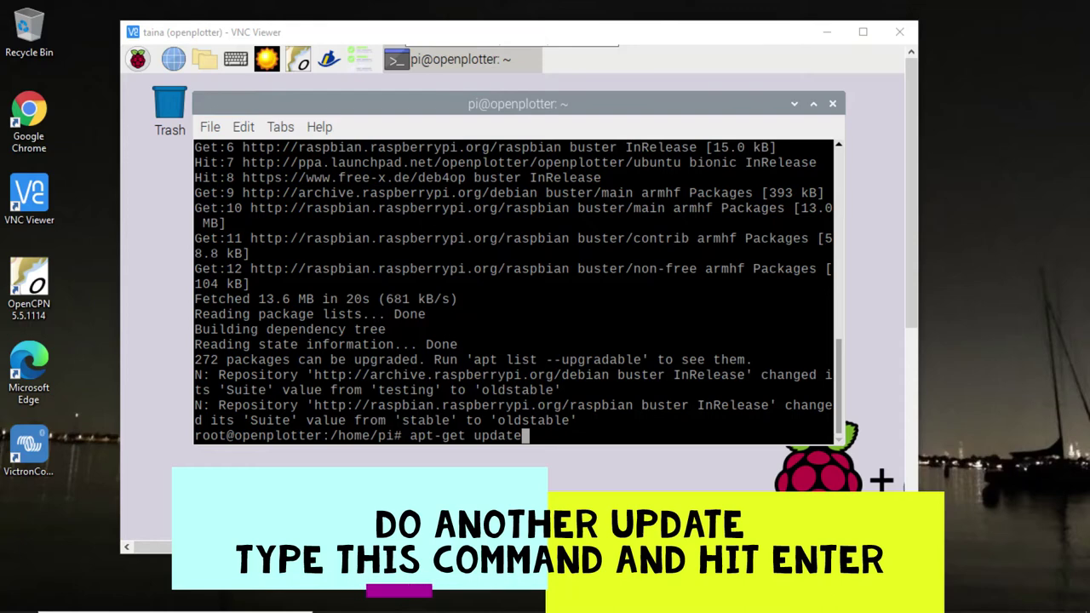
key(Return)
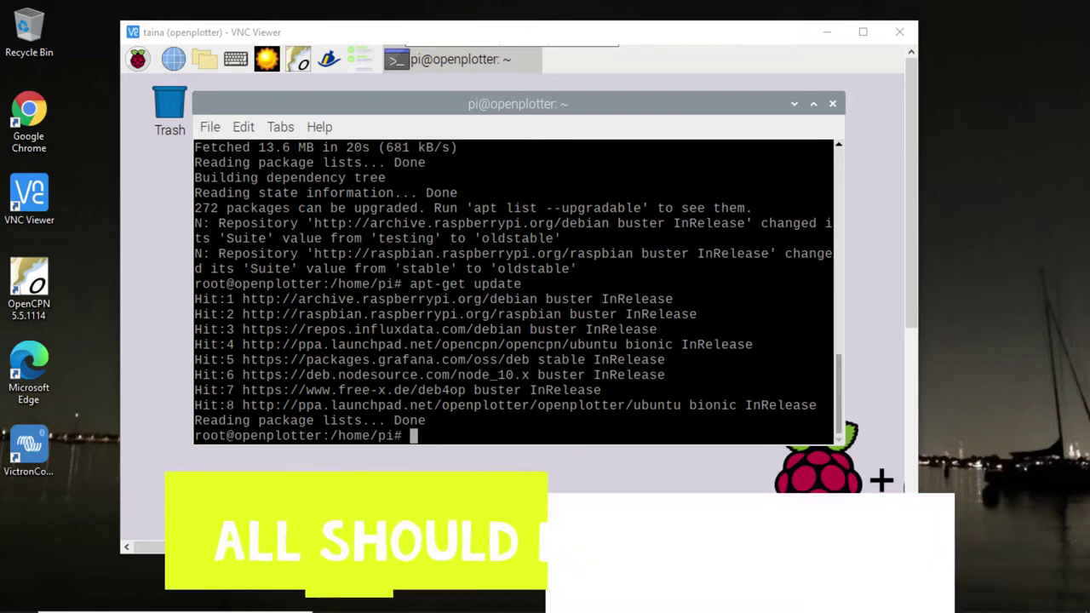
Step: Run apt-get full-upgrade and answer y to proceed with the upgrade
text(apt-get full-upgrade)
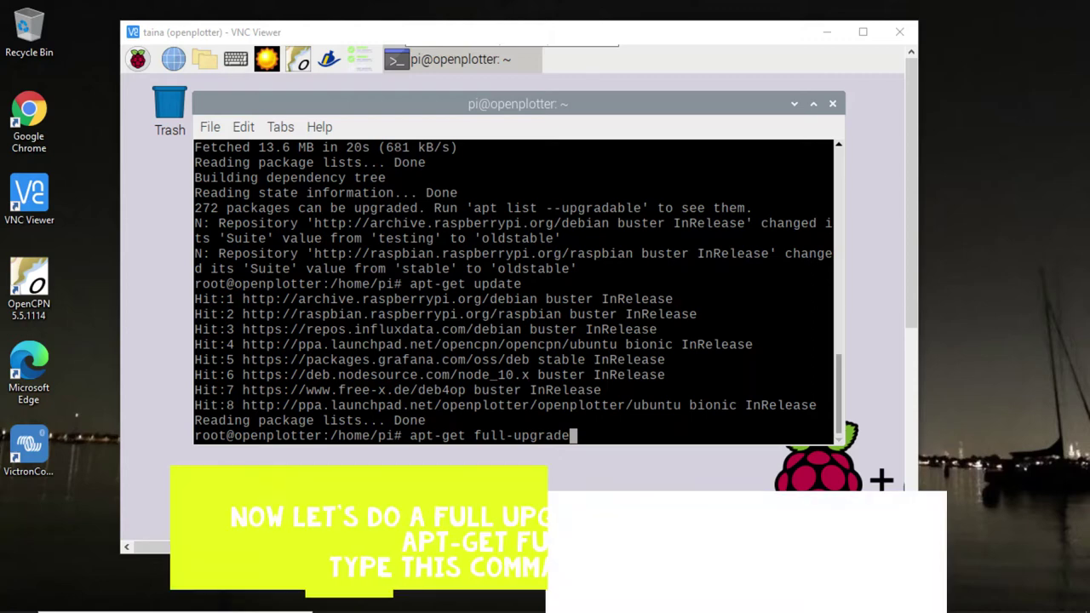
key(Return)
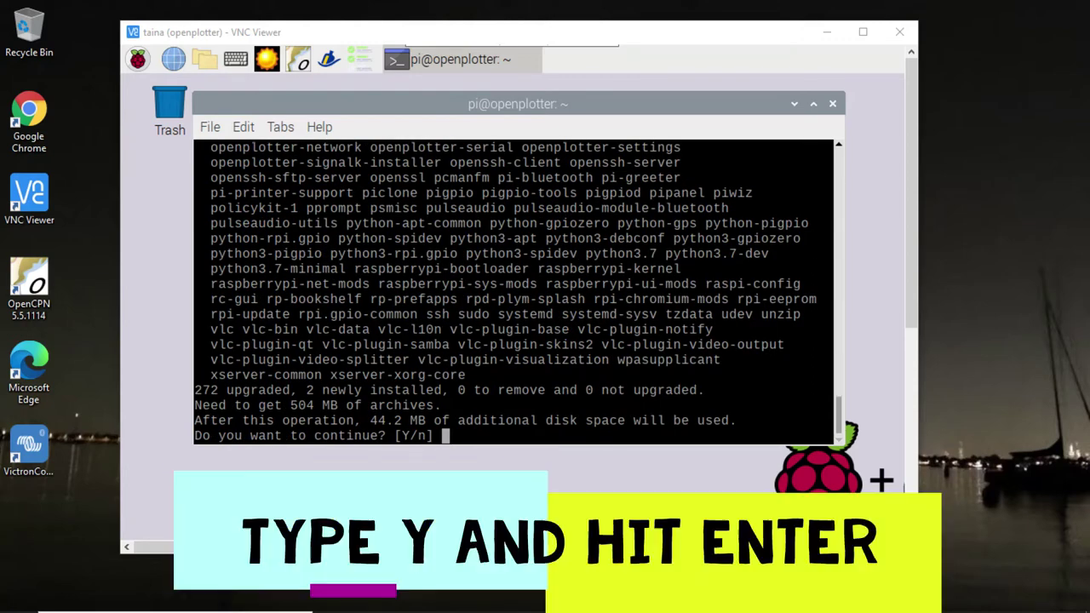
text(y)
key(Return)
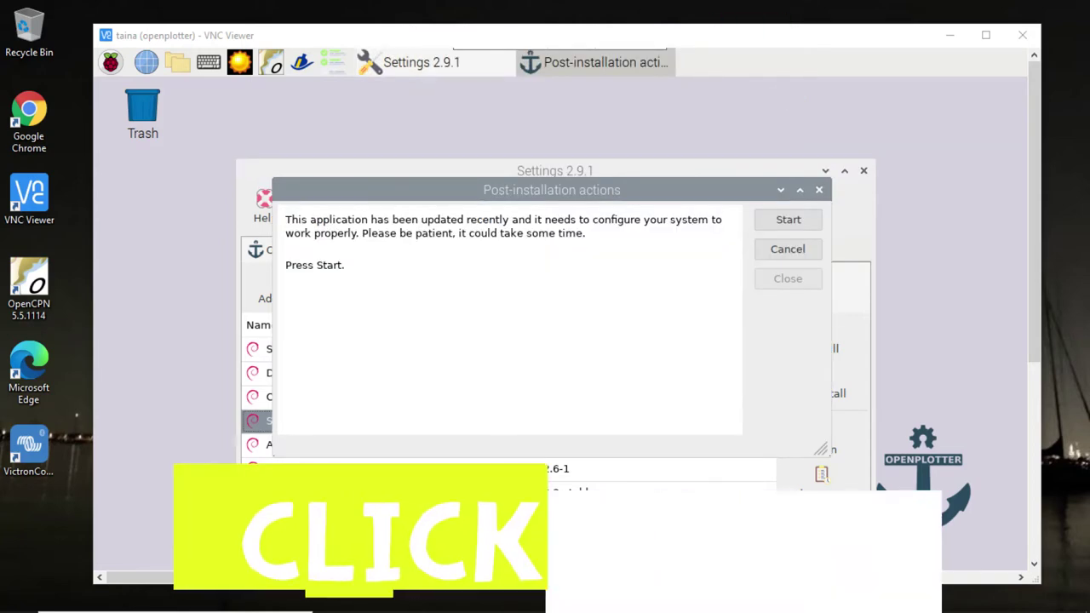
Step: Run OpenPlotter's post-installation actions and close the dialog once they finish
key(Return)
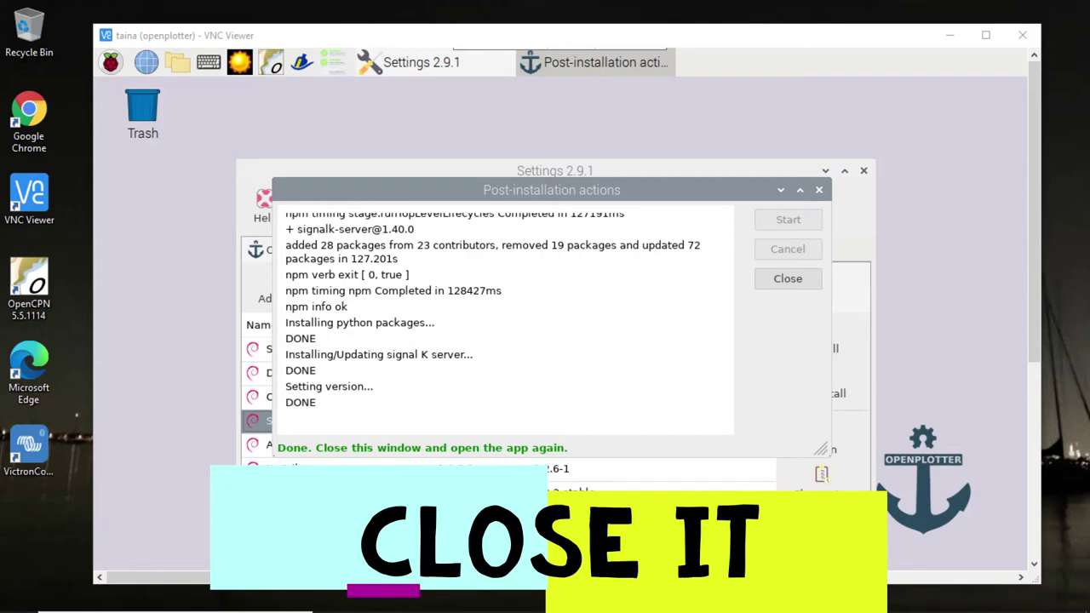
key(Return)
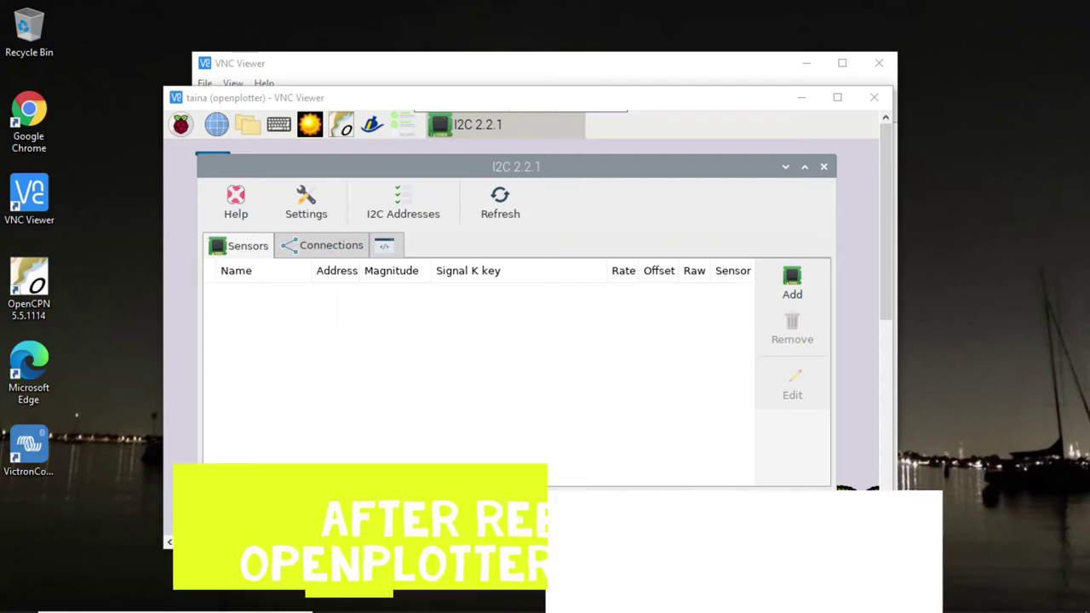
Step: Check detected I2C addresses and add a BME280 with temperature key environment.outside.temperature
click(384, 245)
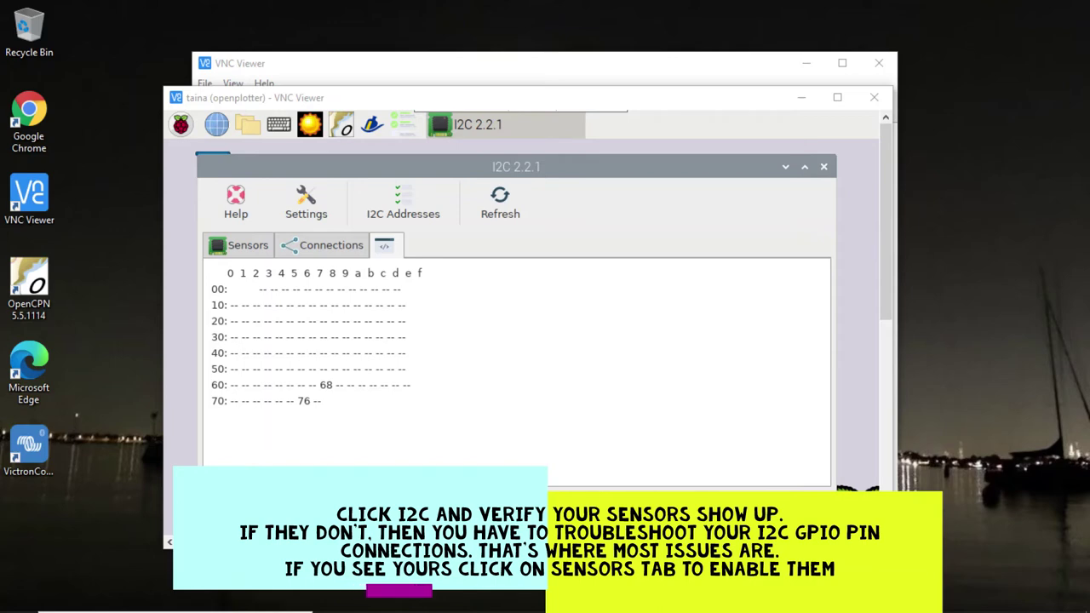
click(239, 245)
click(791, 285)
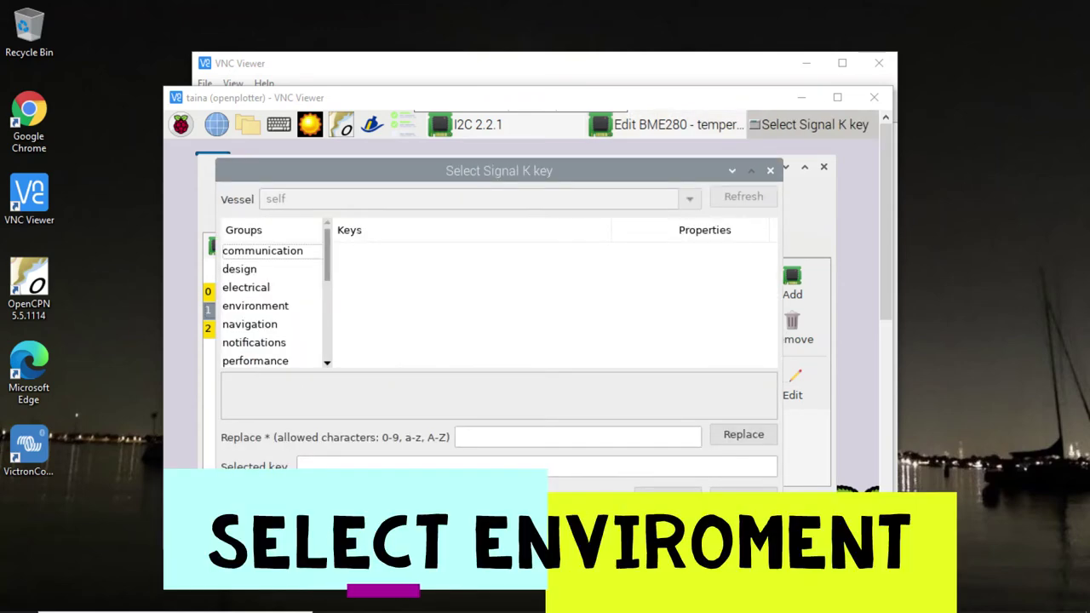
click(255, 305)
click(386, 323)
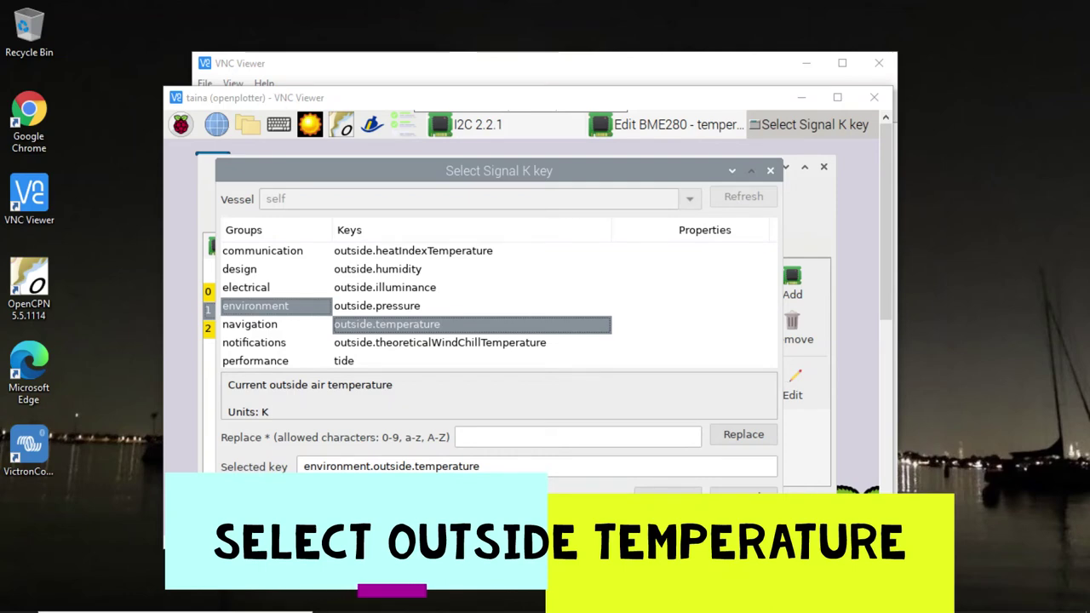
key(Return)
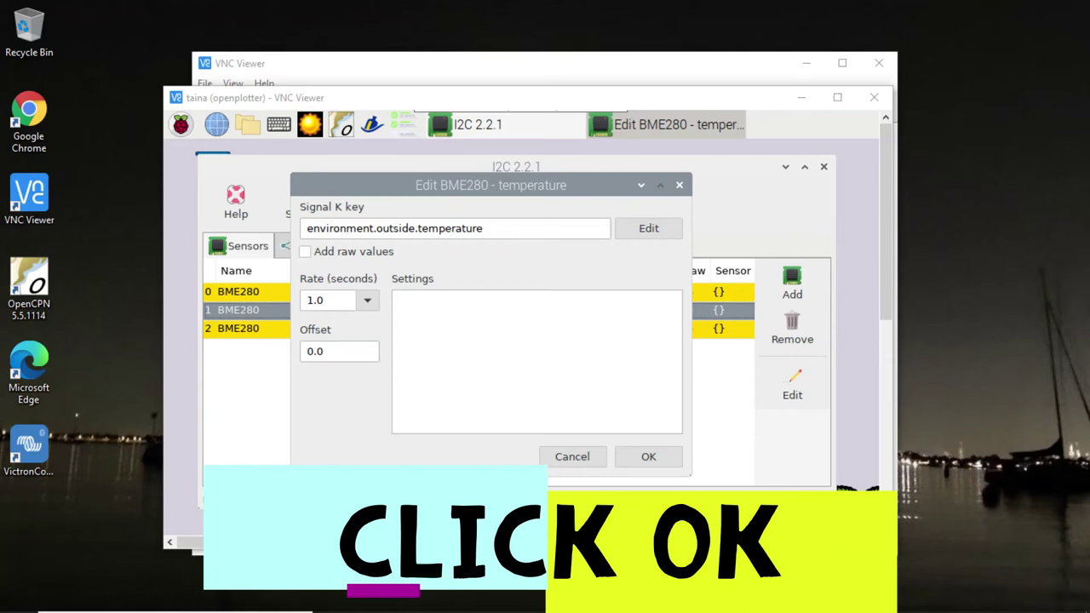
key(Return)
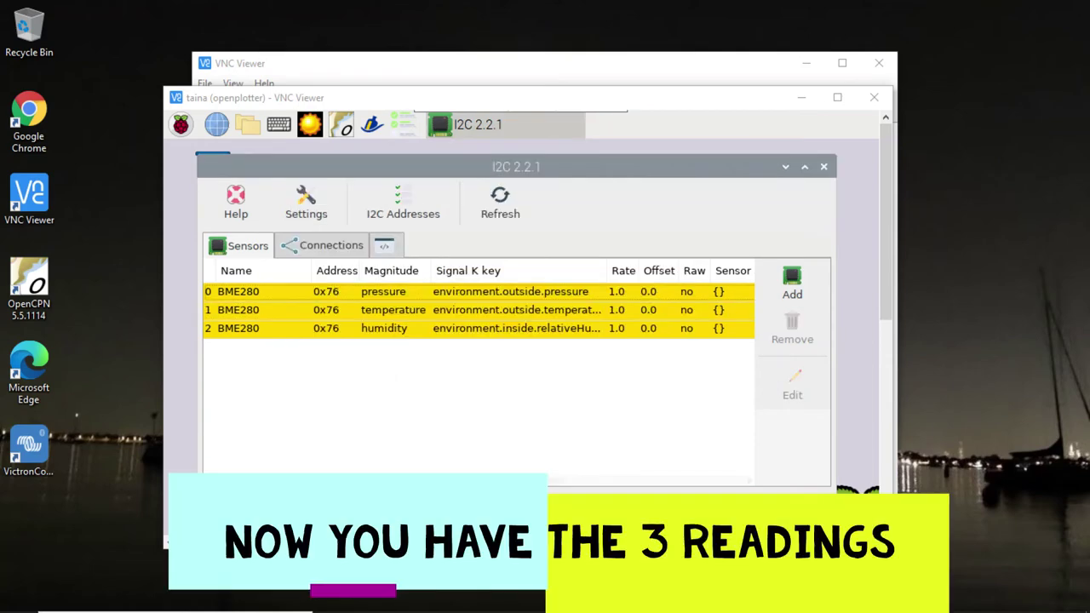
click(324, 245)
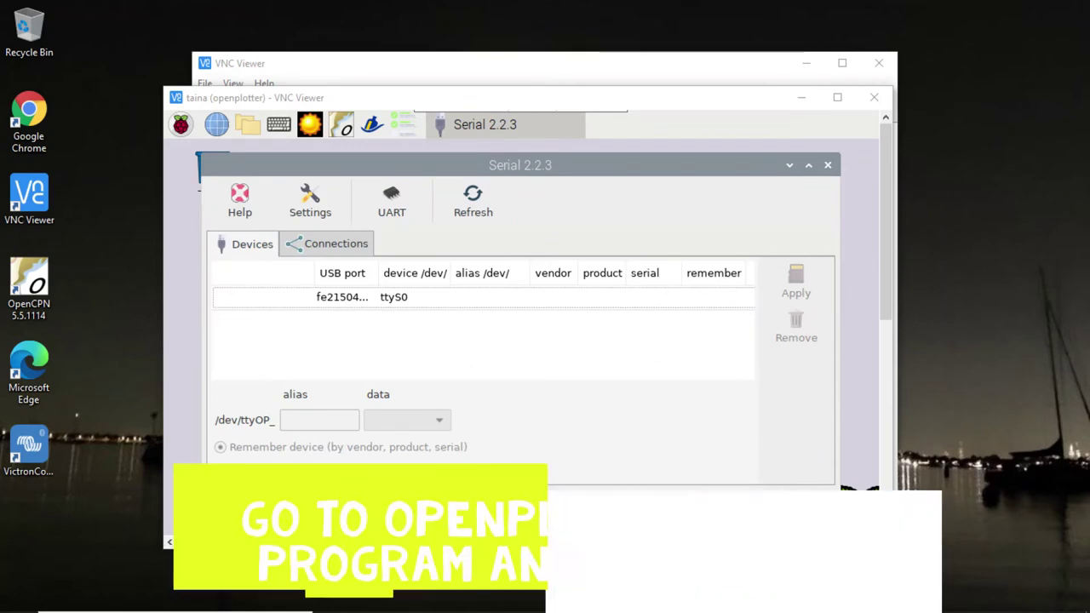
Step: Enable the UART and connect the ttyAMA0 serial device to Pypilot with AUTO baud
click(392, 201)
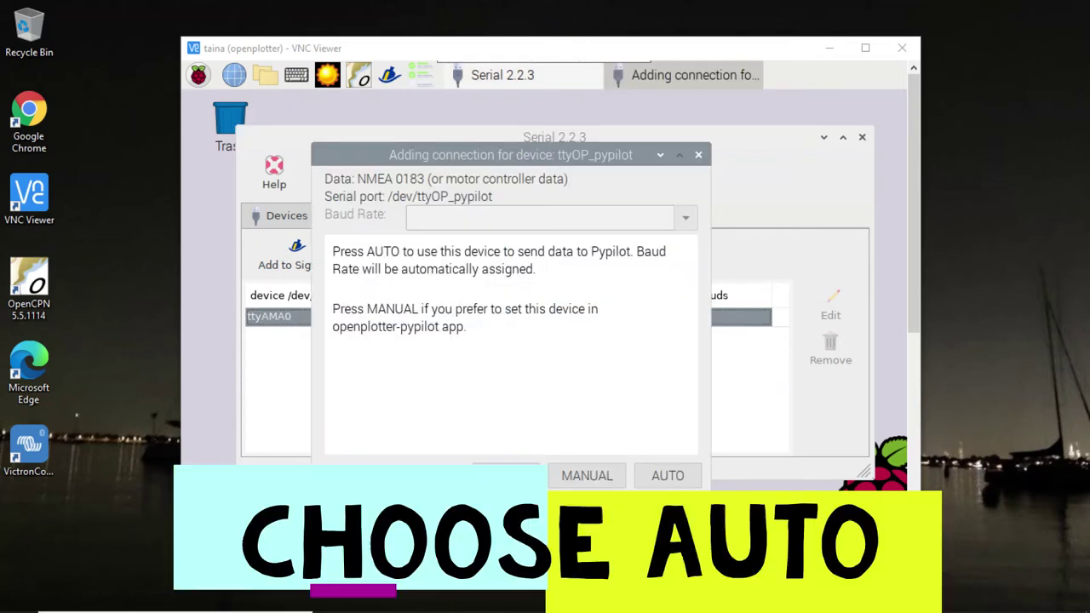
key(Return)
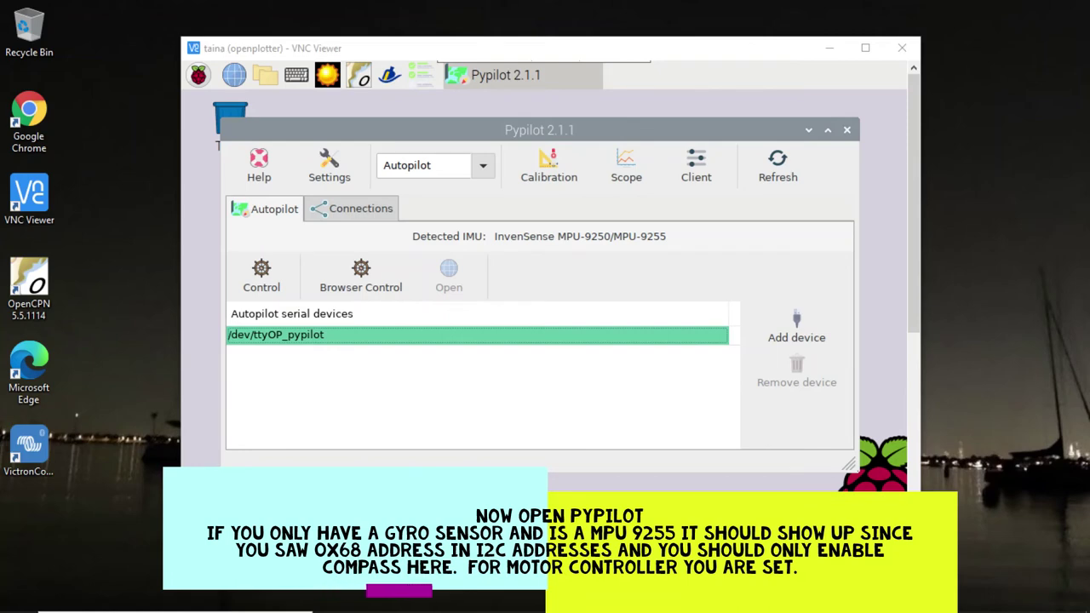
Step: Add Pypilot's NMEA 0183 connection to Signal K from Pypilot's connections list
click(352, 208)
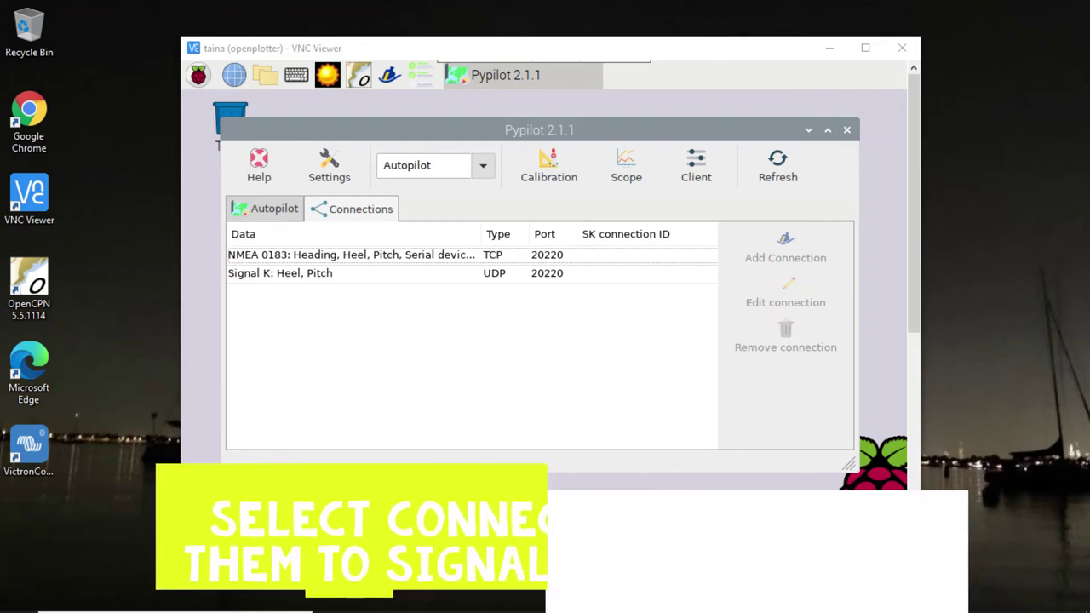
click(350, 255)
click(785, 247)
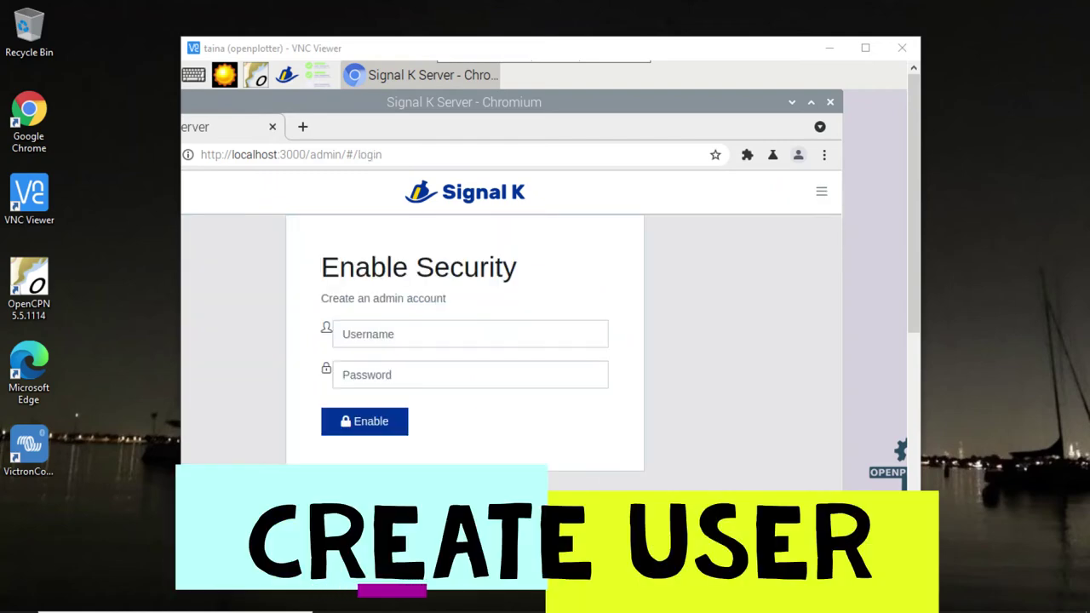
Step: Create the Signal K admin account by entering a username and password on Enable Security
text(pi)
key(Tab)
text(1234)
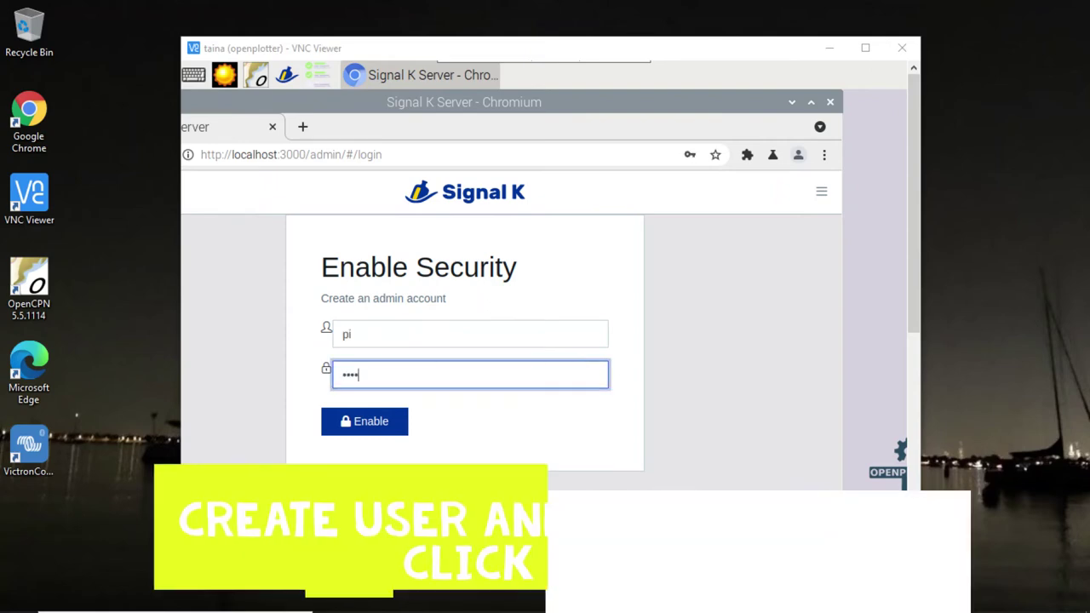
key(Return)
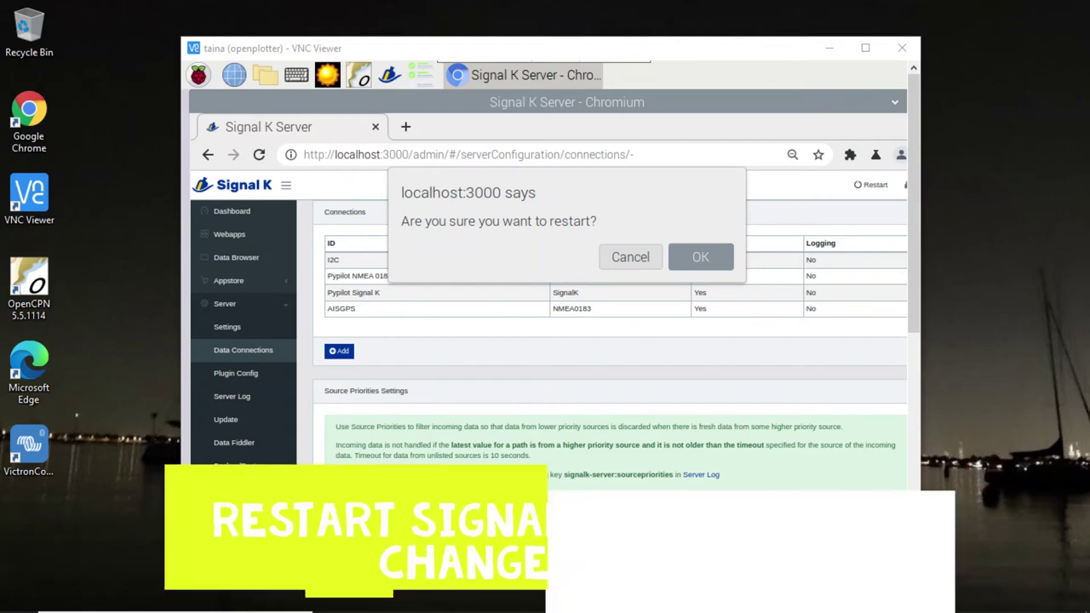
Step: Confirm the Signal K server restart and bring up the list of Signal K web apps
key(Return)
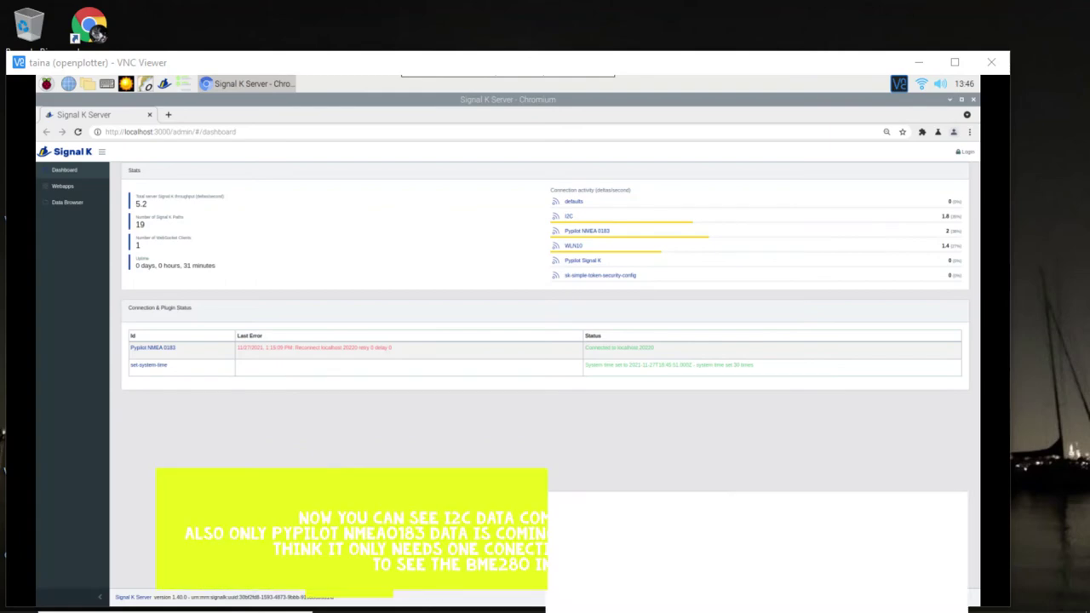
click(62, 185)
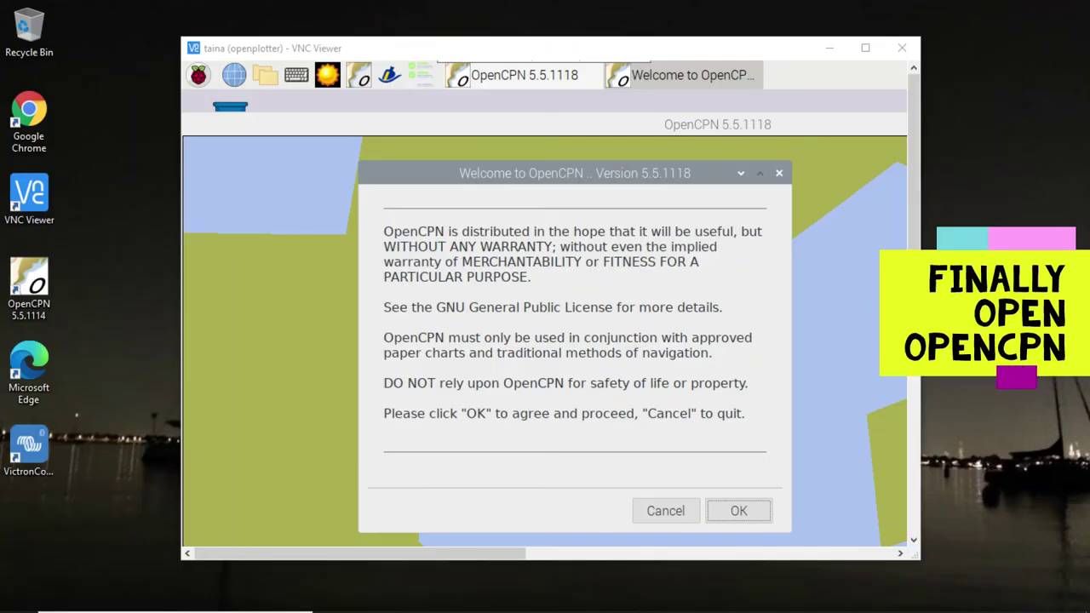
Step: Accept the OpenCPN 5.5.1118 welcome licence notice
key(Return)
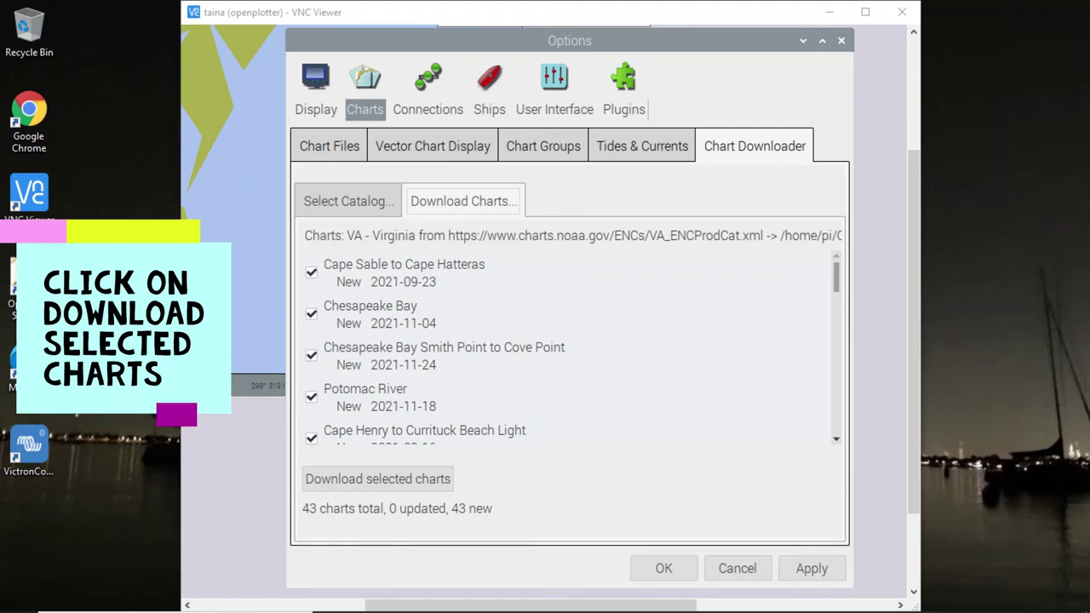
Step: Download the 43 selected VA - Virginia NOAA charts
click(378, 478)
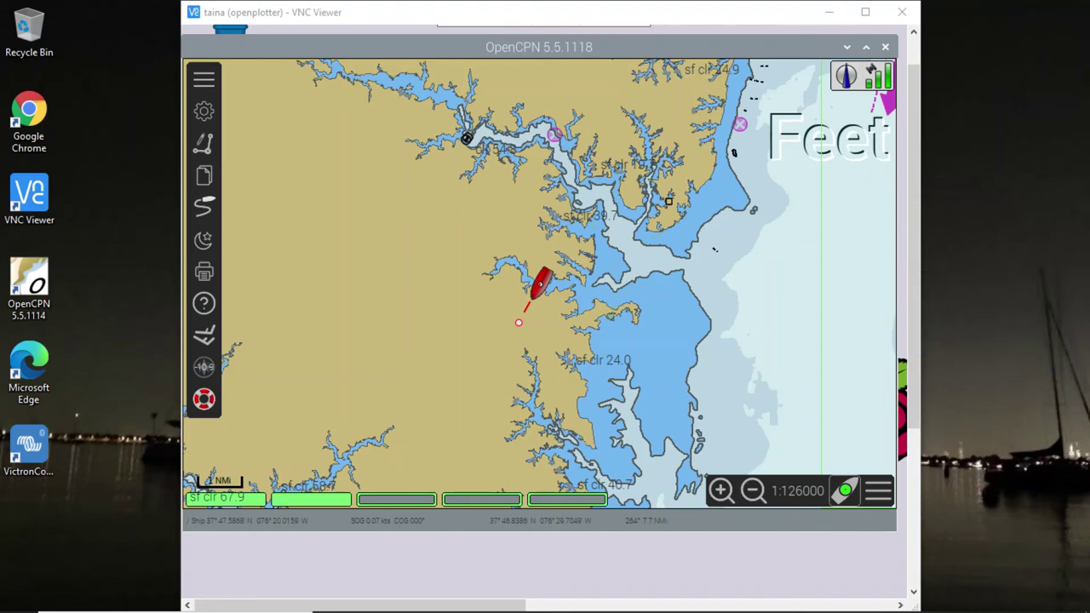
Step: Zoom the OpenCPN chart out to 1:205000 around the boat
key(minus)
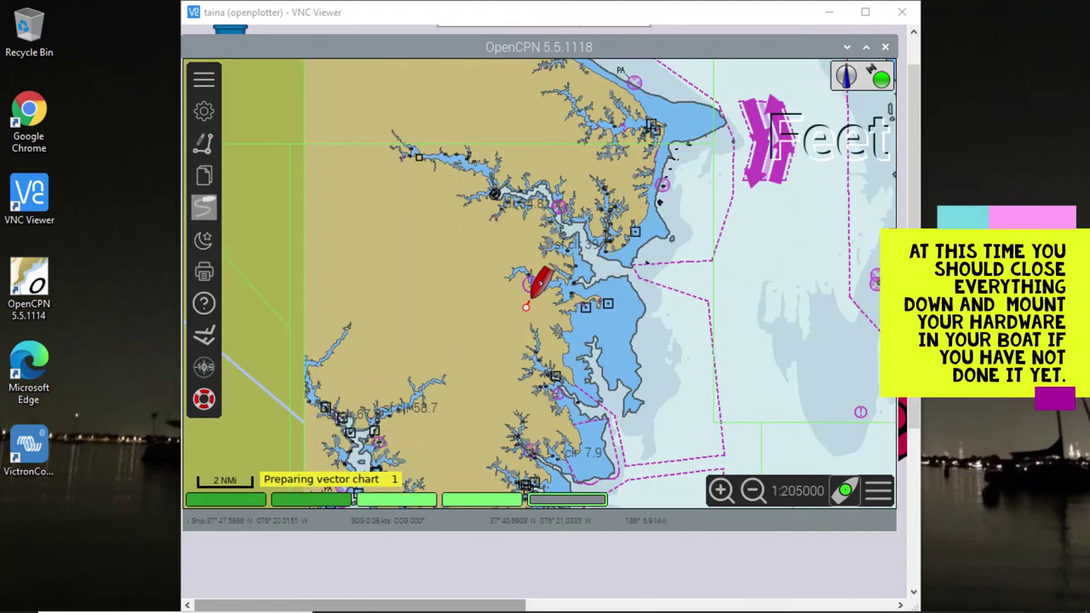